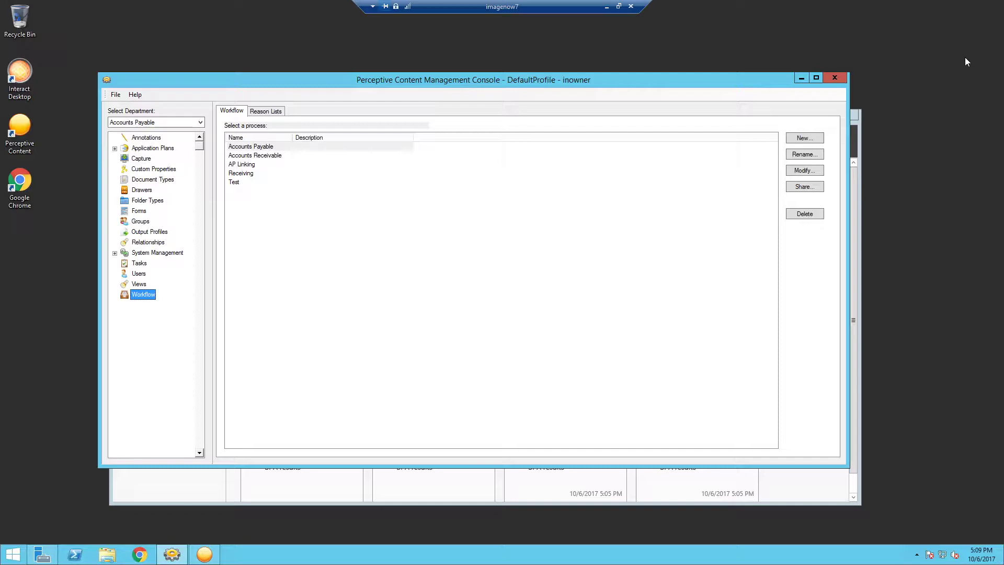
- Open the Accounts Payable workflow process to show its workflow map
double_click(270, 148)
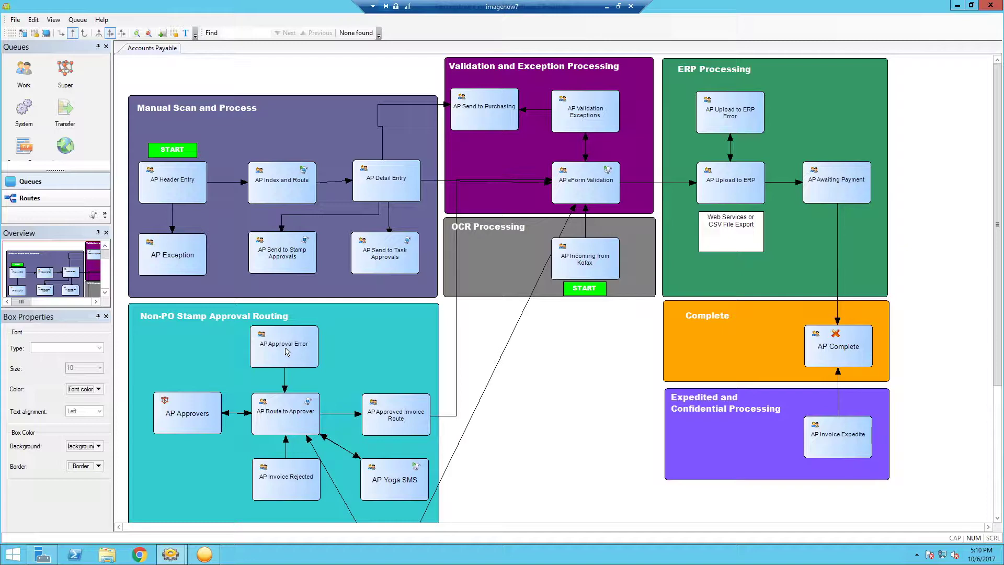
- Open the properties of the AP Approval Error queue in the Accounts Payable diagram
double_click(286, 351)
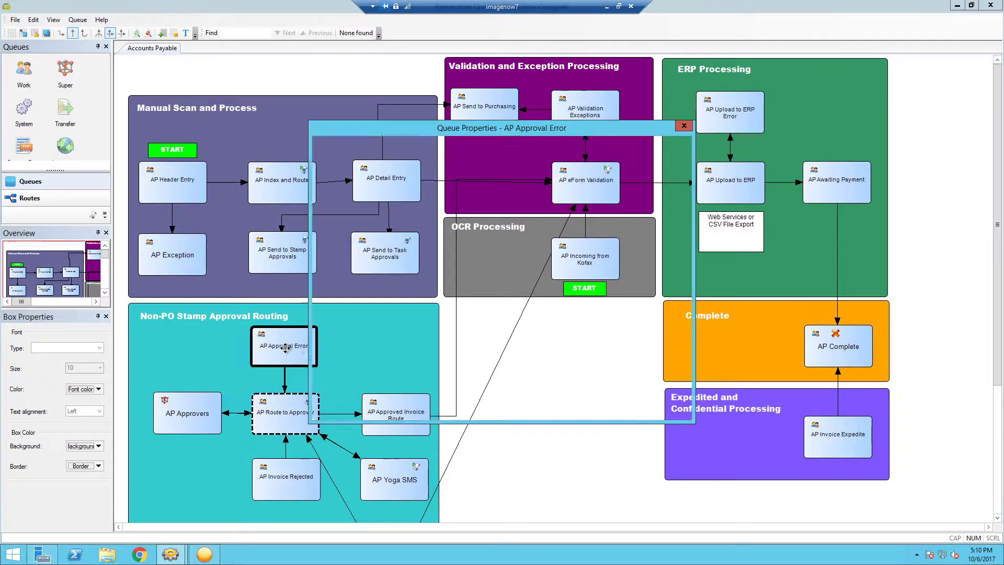
- Review the AP Approval Error queue's users, then begin adding an alarm under Alarms
left_click(329, 243)
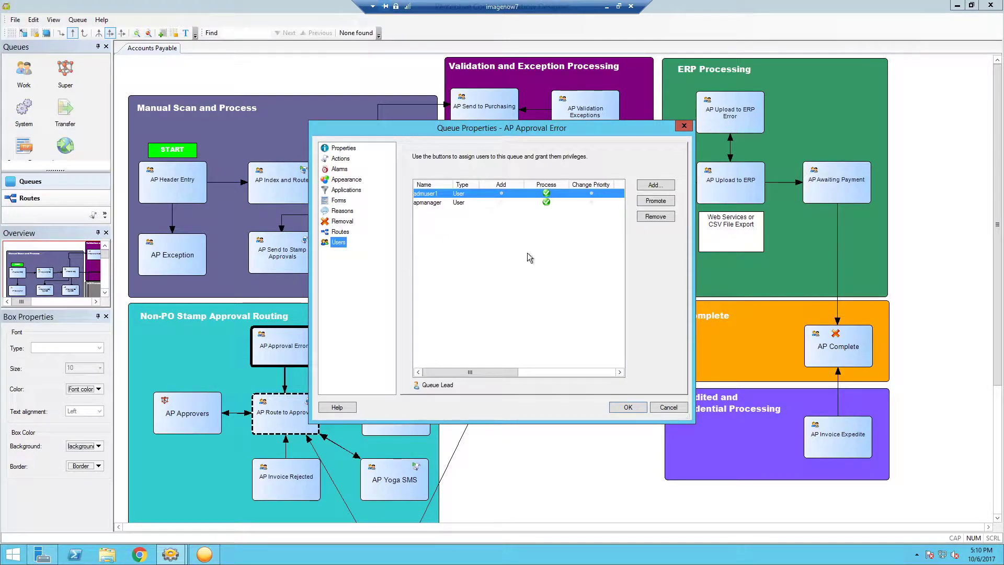
left_click(340, 170)
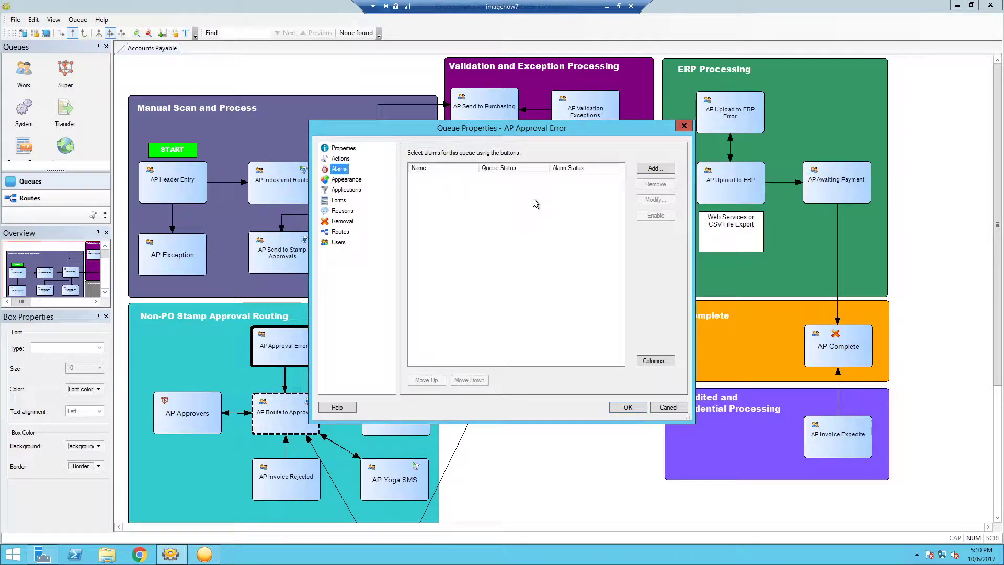
left_click(652, 170)
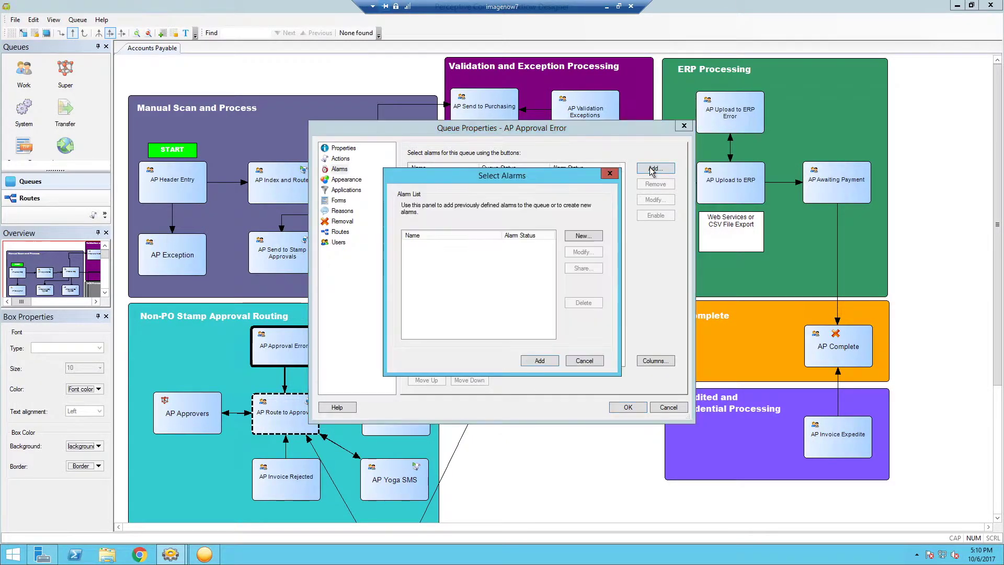
- Create a new alarm named 'Approval Error', keeping the 5-minute timeout and Active status
left_click(582, 241)
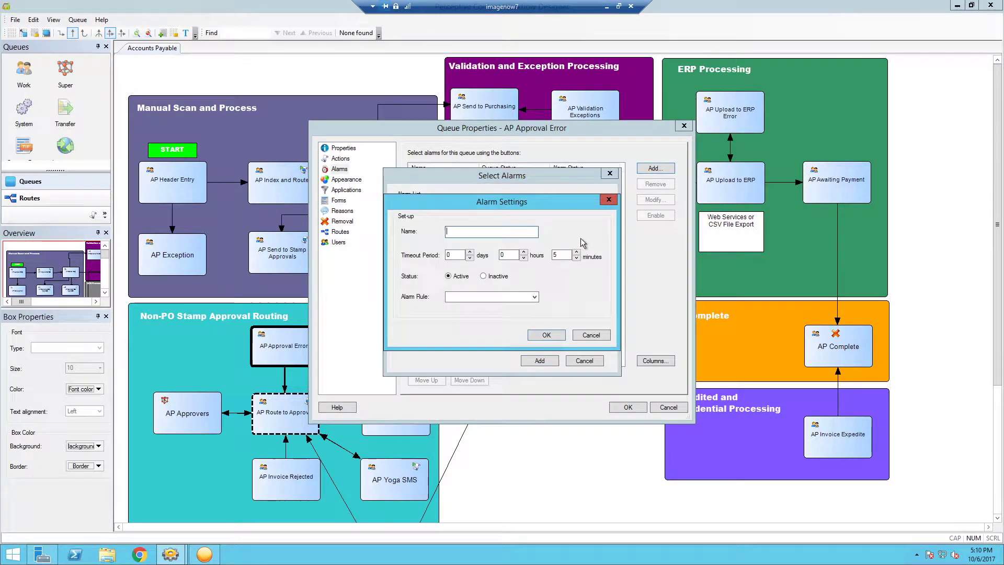
type("Approval Error")
left_click(533, 298)
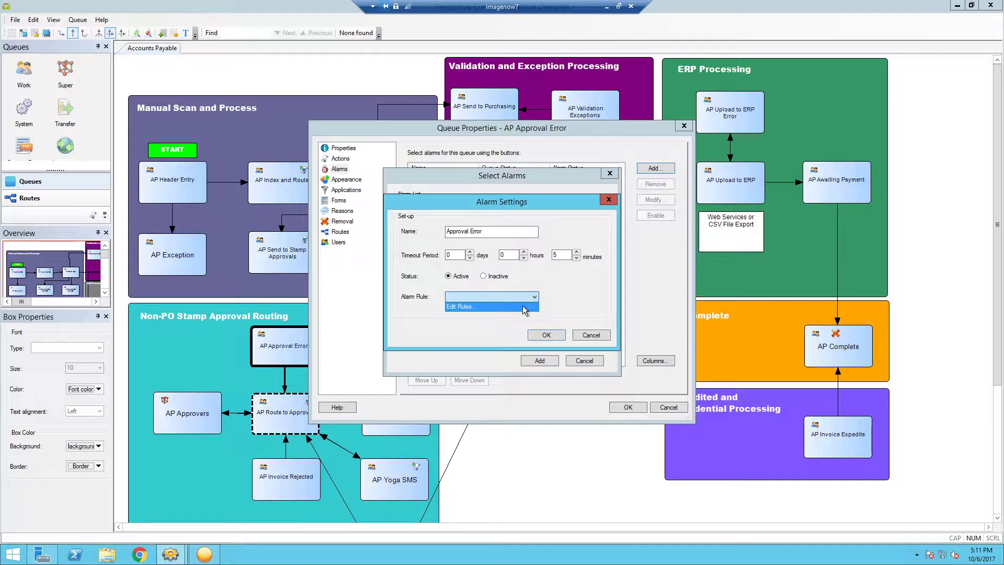
- Create an Alarm rule named 'Approval Error' whose first statement tests queue item count ≥ 1
left_click(500, 306)
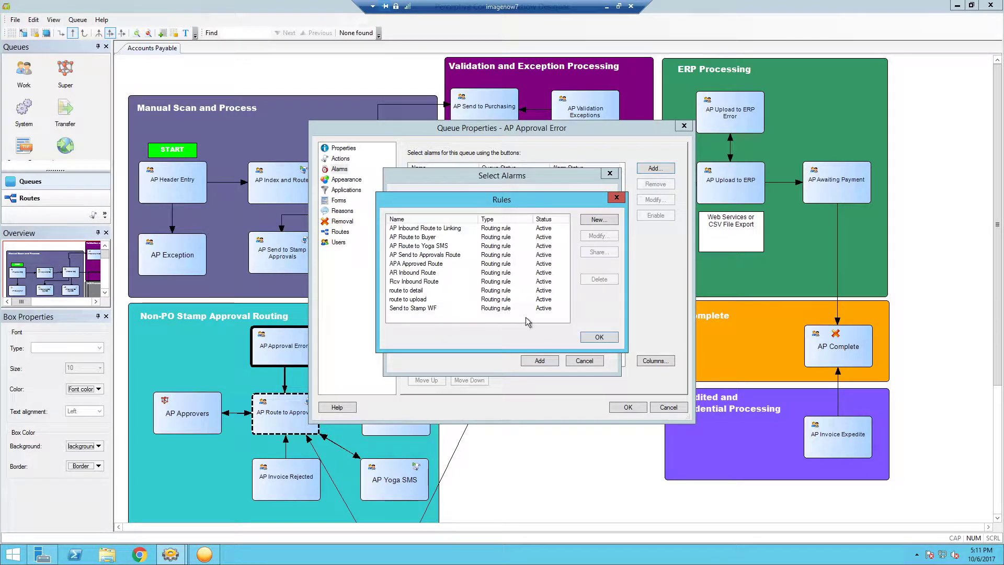
left_click(599, 220)
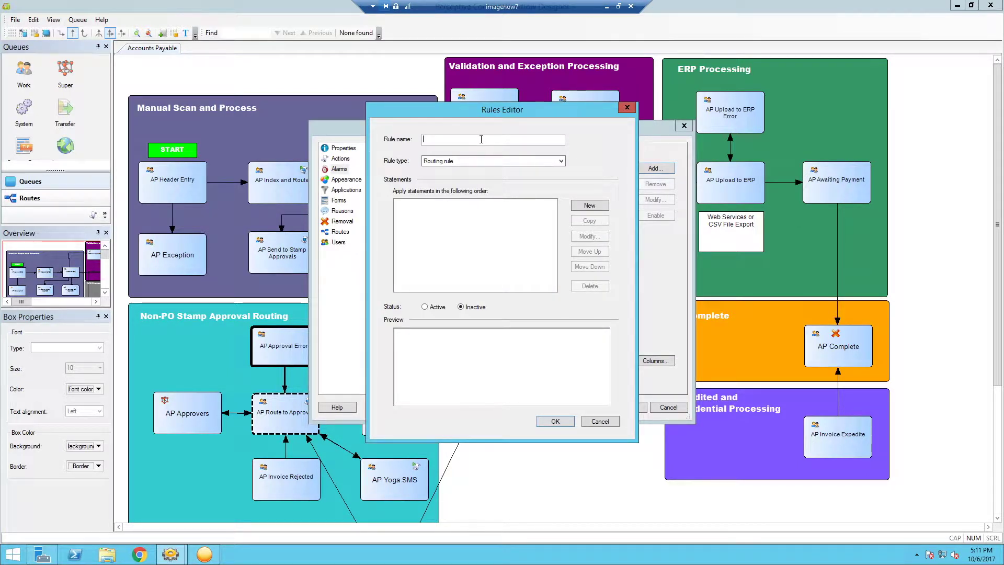
type("Approval Error")
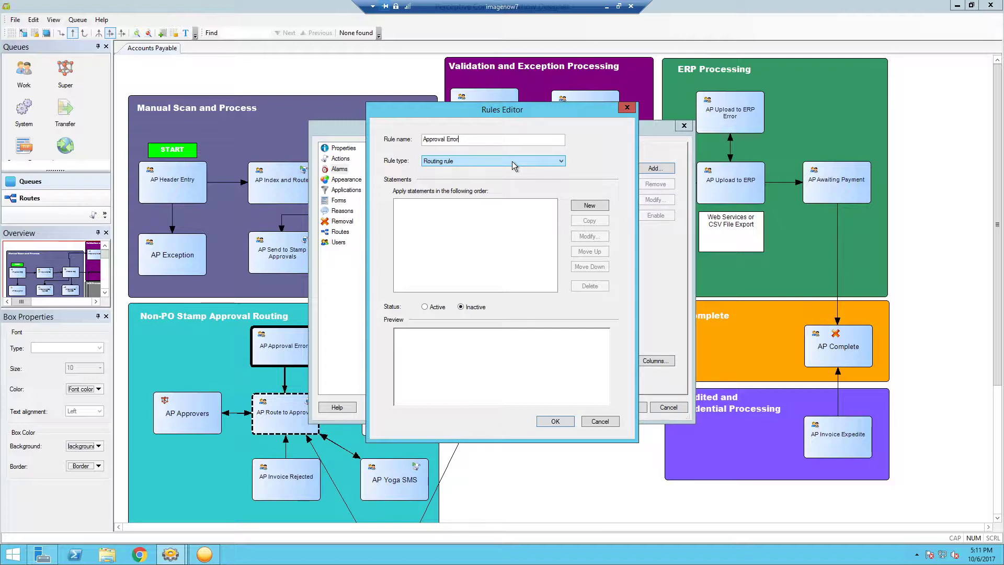
left_click(512, 162)
left_click(477, 176)
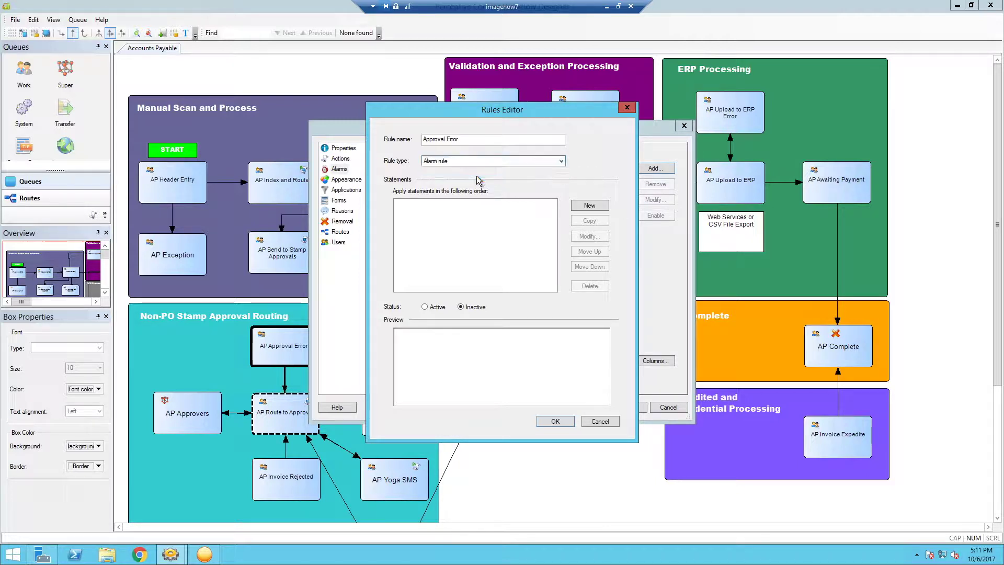
left_click(590, 206)
left_click(400, 204)
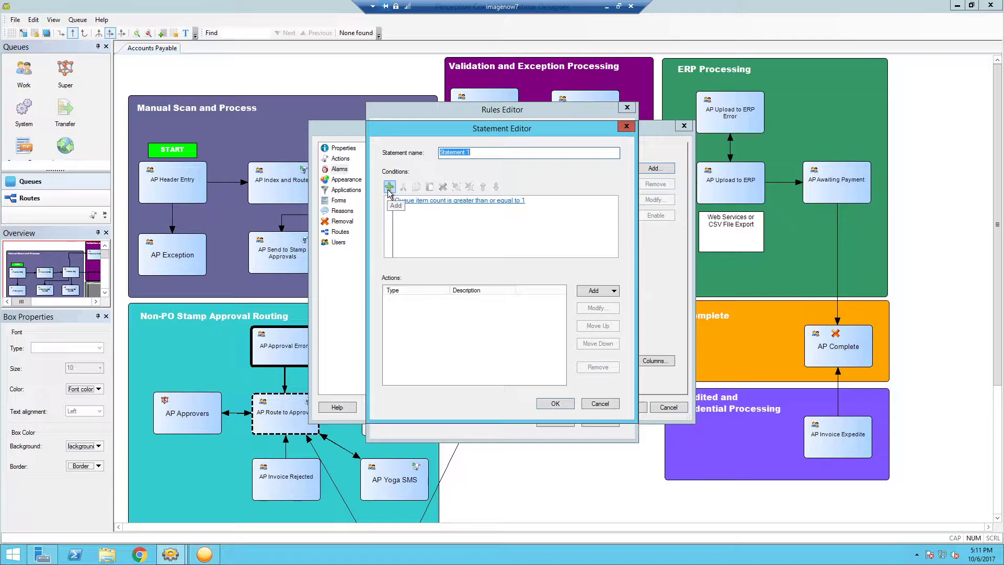
- Name the statement 'Approval Error' and give it a Send e-mail action
left_click(514, 204)
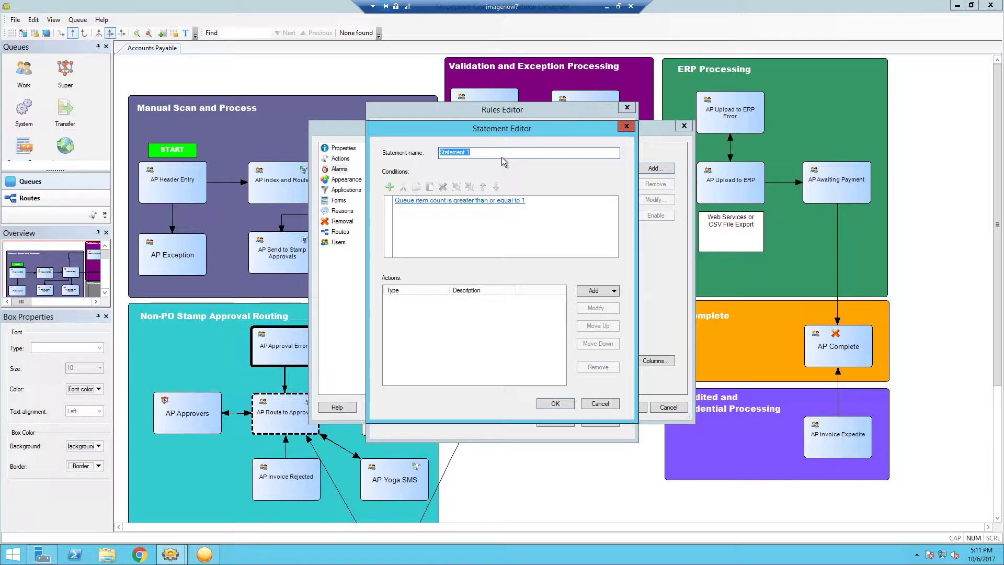
type("Approval Error")
left_click(605, 296)
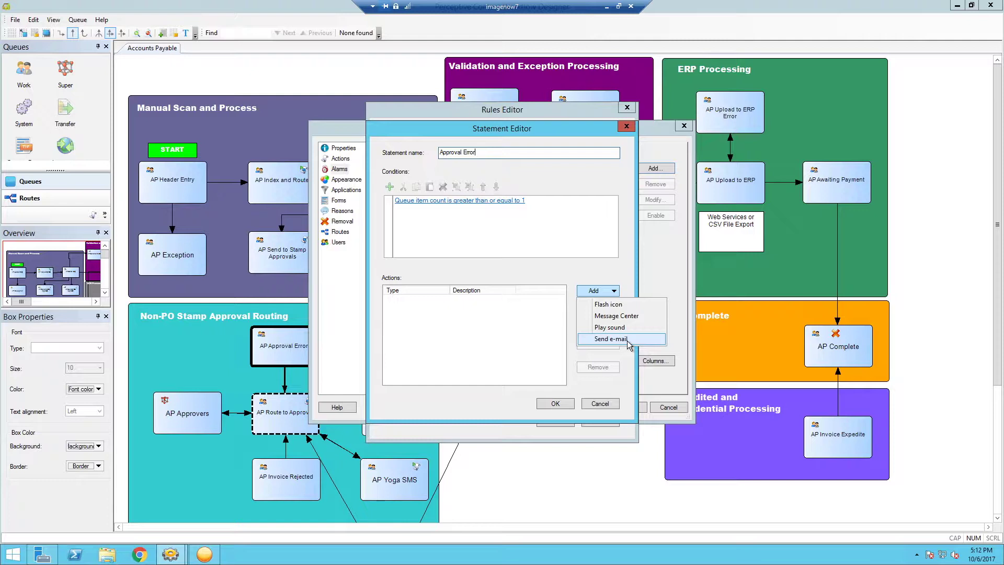
left_click(626, 340)
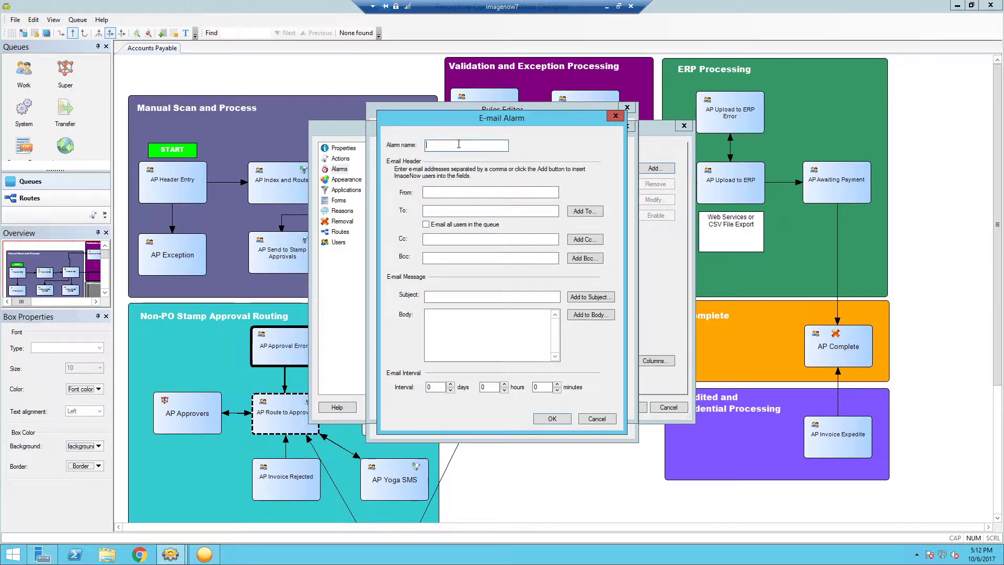
- Name the e-mail alarm 'Approval Error' and fill in the admin sender address
type("Approval")
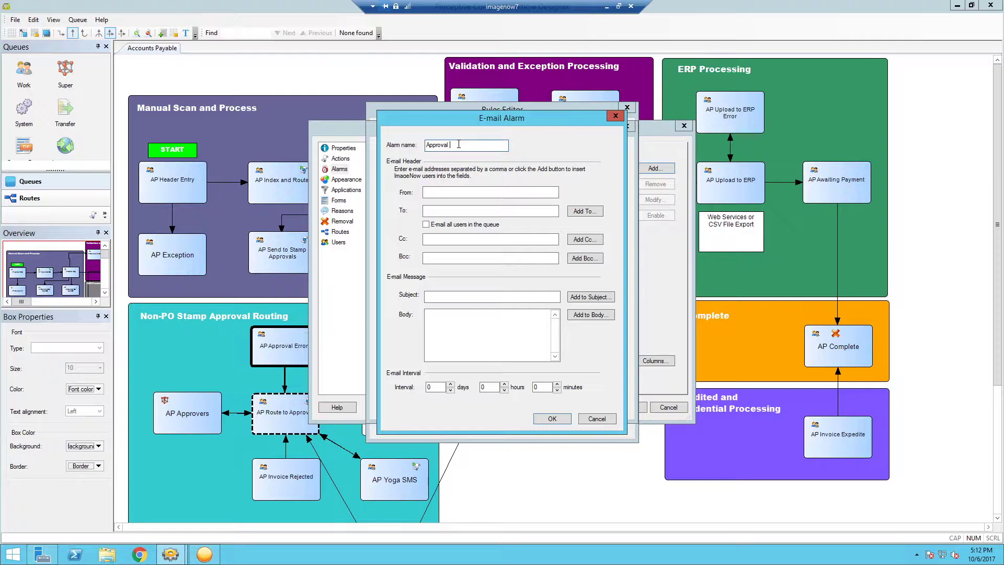
type("eError")
left_click(472, 191)
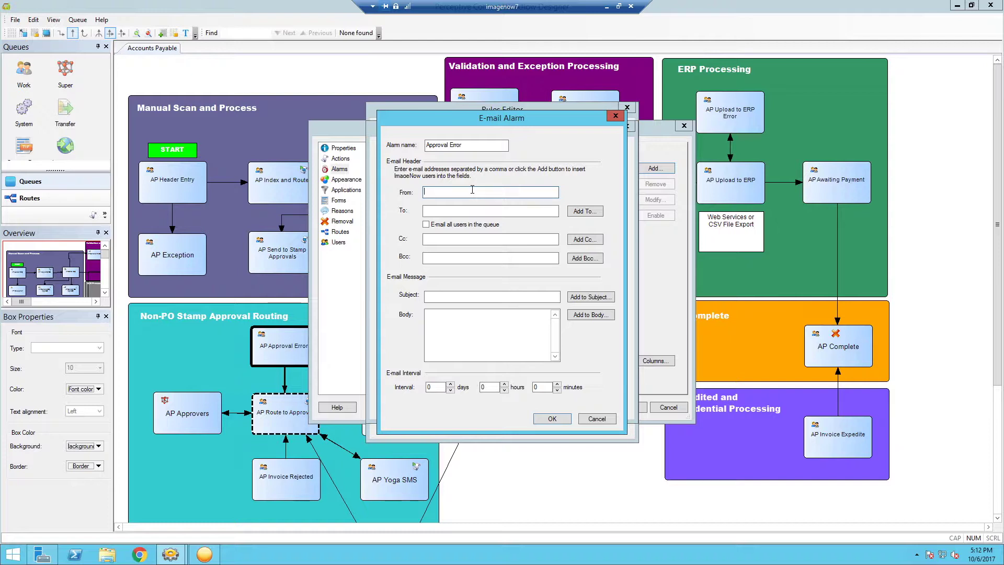
type("Im")
key("BackSpace")
key("BackSpace")
- Address the alarm e-mail to all users in the queue, leaving the user picker unused
left_click(582, 211)
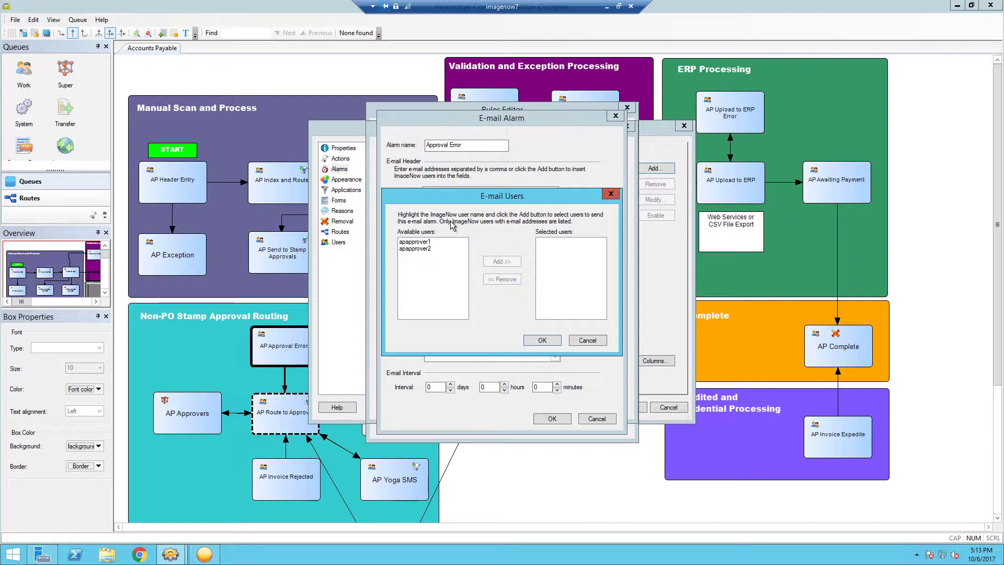
left_click(587, 341)
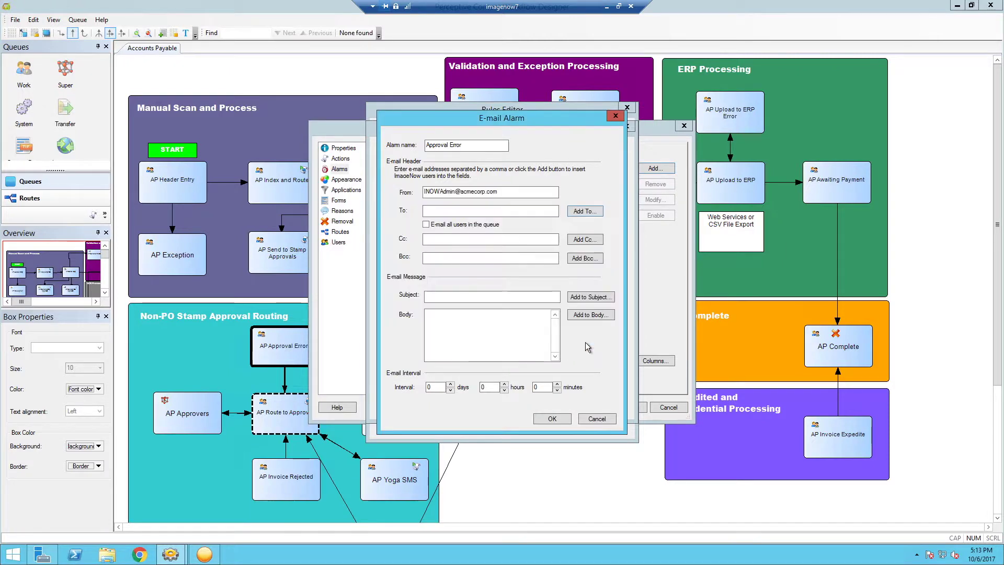
left_click(427, 226)
left_click(464, 257)
left_click(527, 296)
- Set the e-mail subject to 'URGENT %Queue_Name%'
left_click(597, 299)
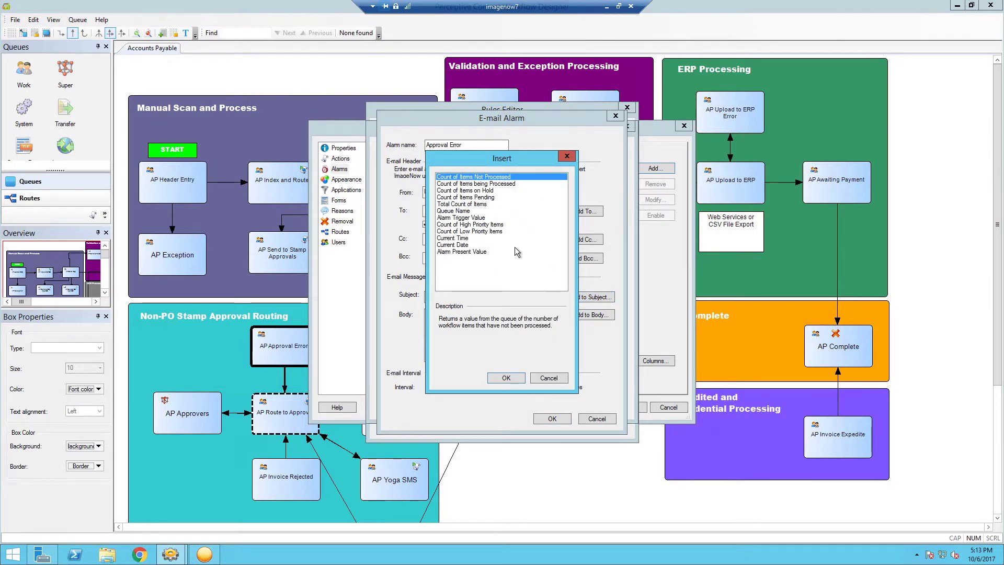
left_click(464, 211)
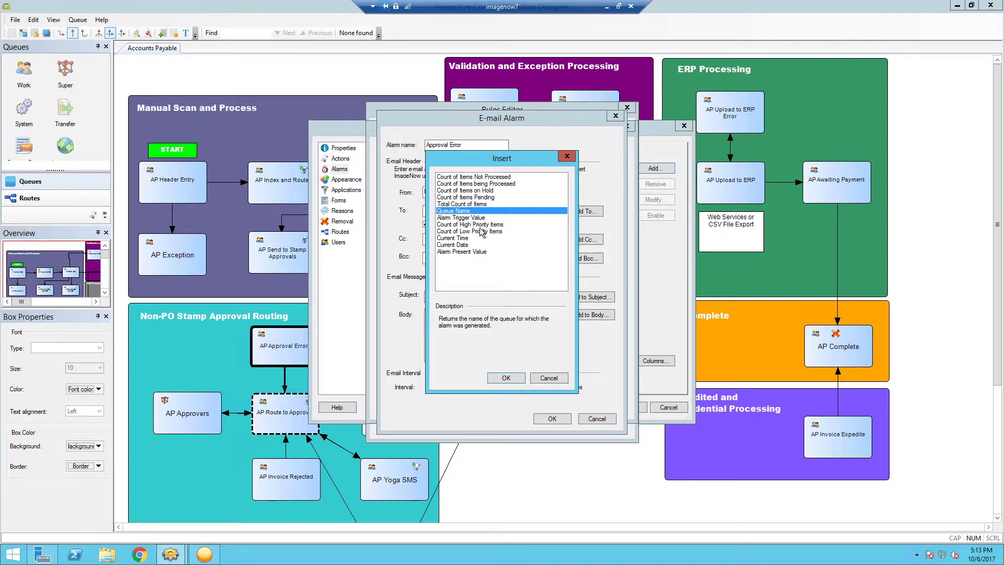
left_click(506, 378)
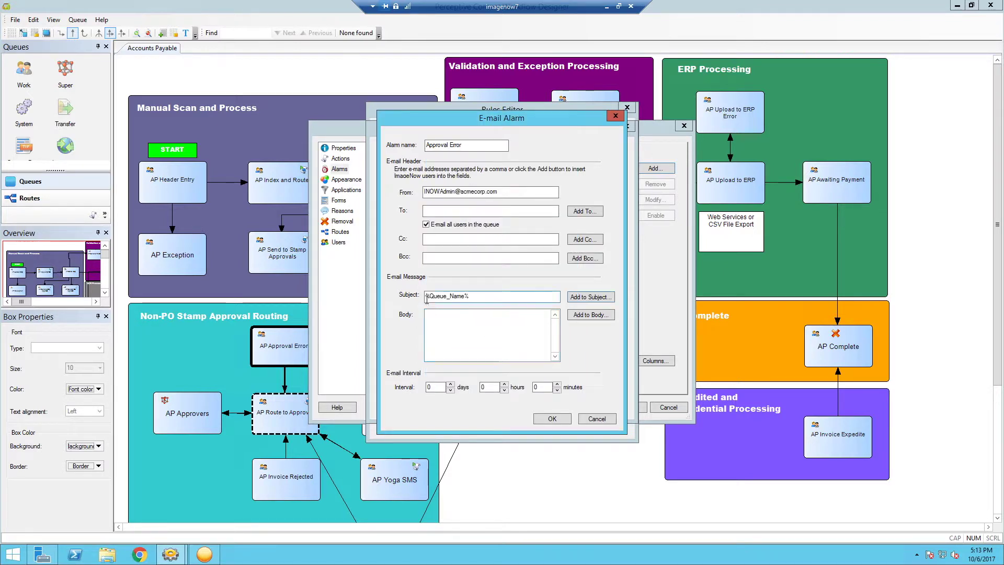
type("URGENT")
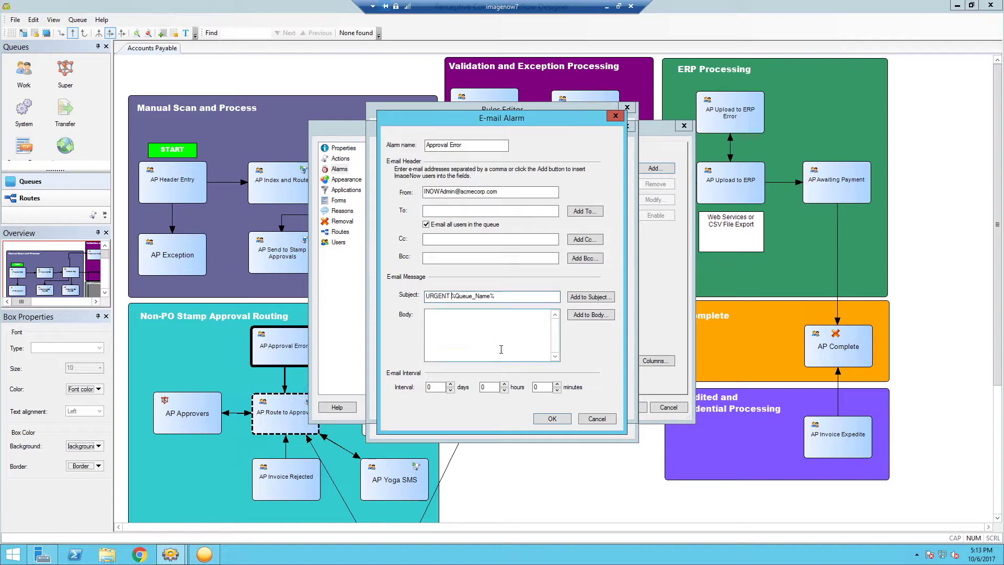
key("Tab")
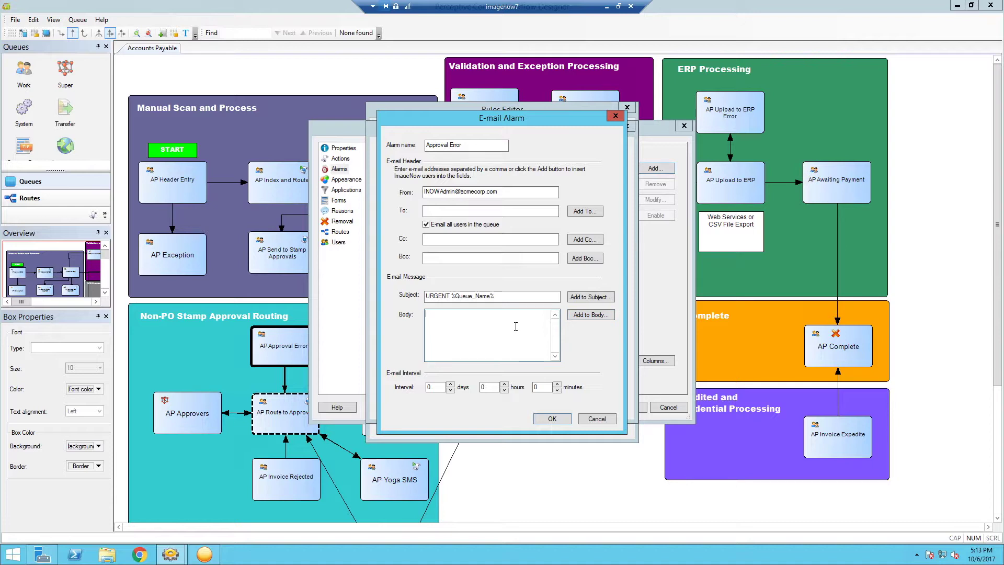
- Write the body 'There are currently %Total_Item_Count% in the %Queue_Name% queue. Please investigate and resolve.'
type("There are currently")
left_click(590, 314)
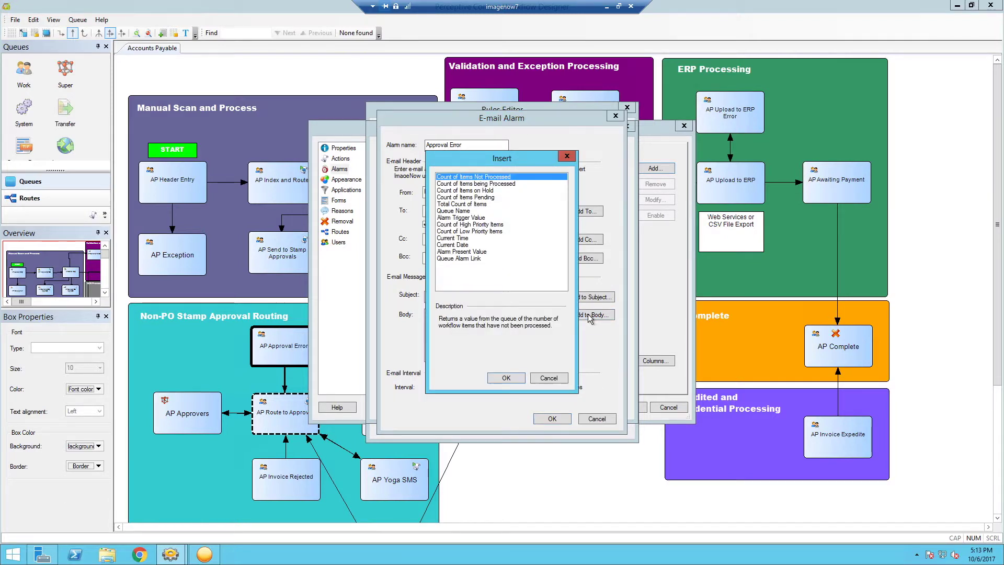
double_click(478, 205)
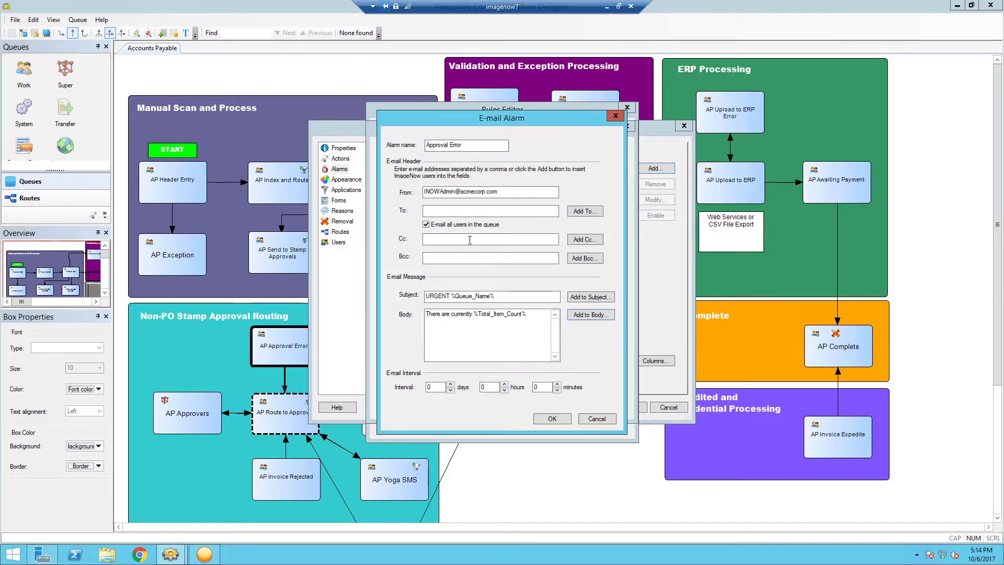
left_click(538, 315)
type("in the")
left_click(585, 315)
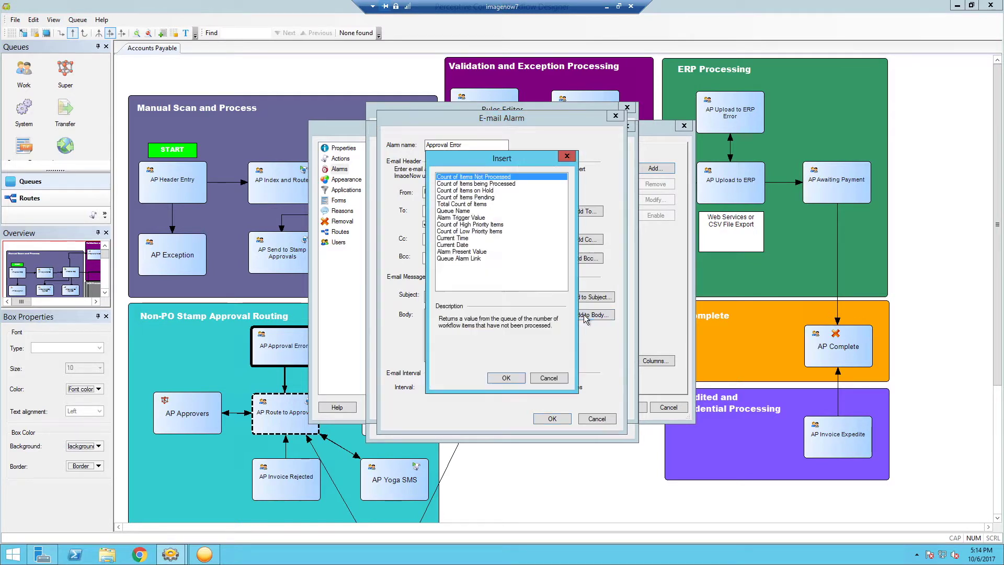
double_click(455, 212)
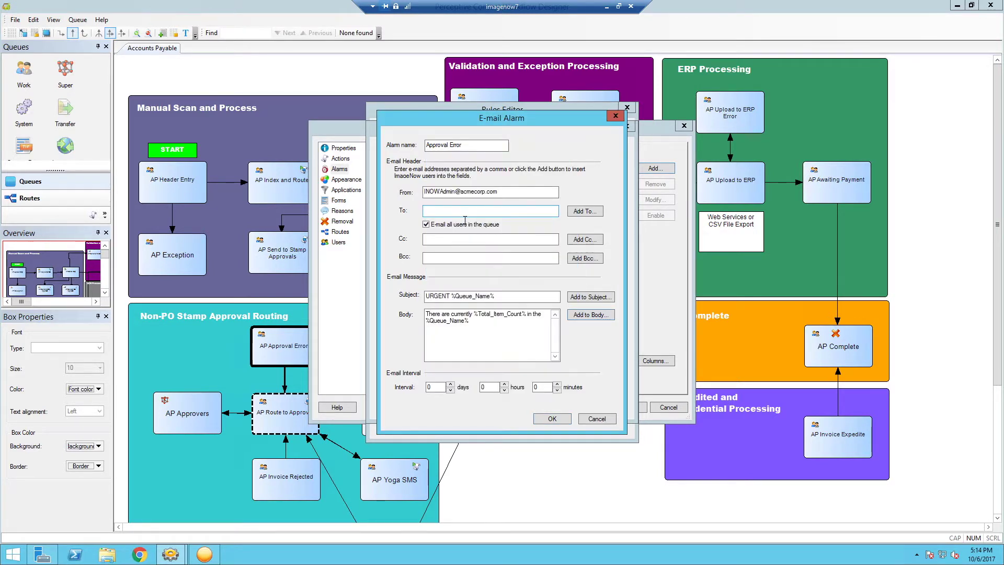
type("queue")
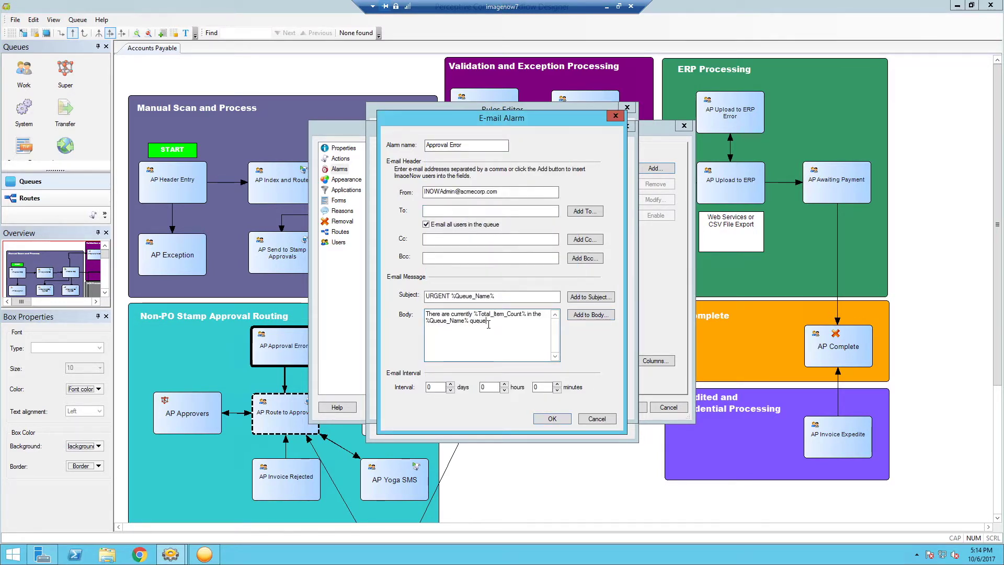
type(". Please investigate and resolve")
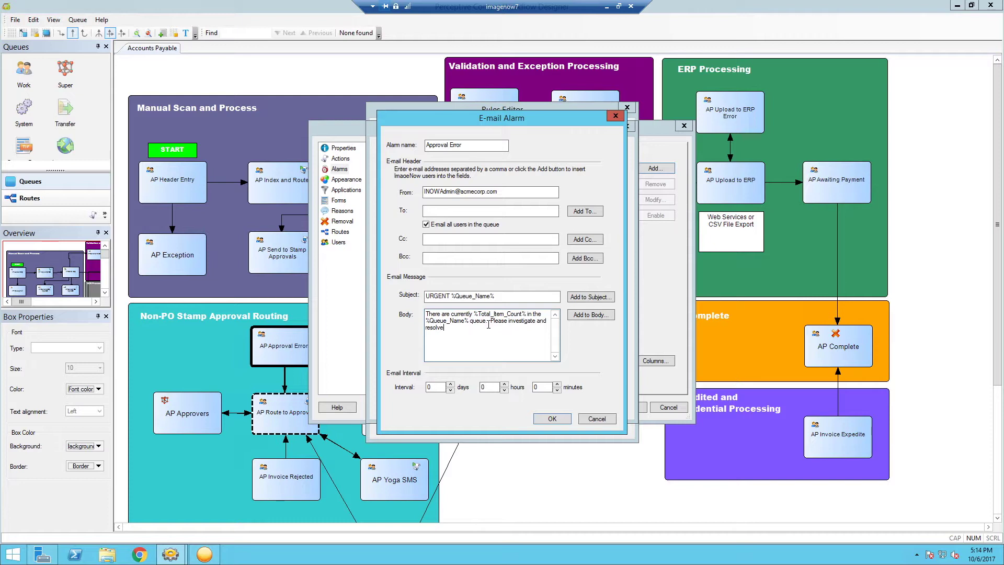
type(".")
key("Return")
key("Return")
- Append the %Queue_Link% queue alarm link to the body and raise the days interval
left_click(584, 316)
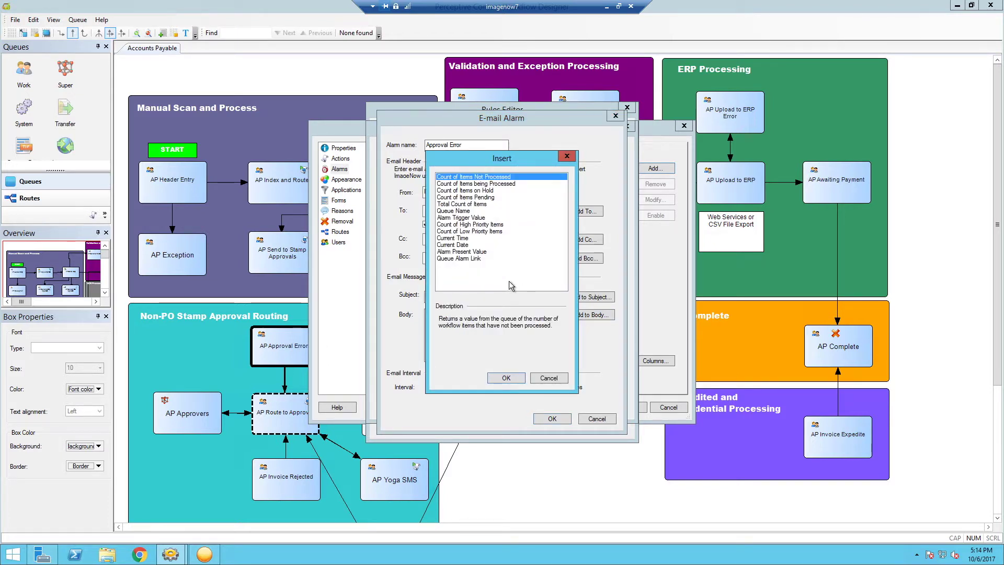
double_click(473, 258)
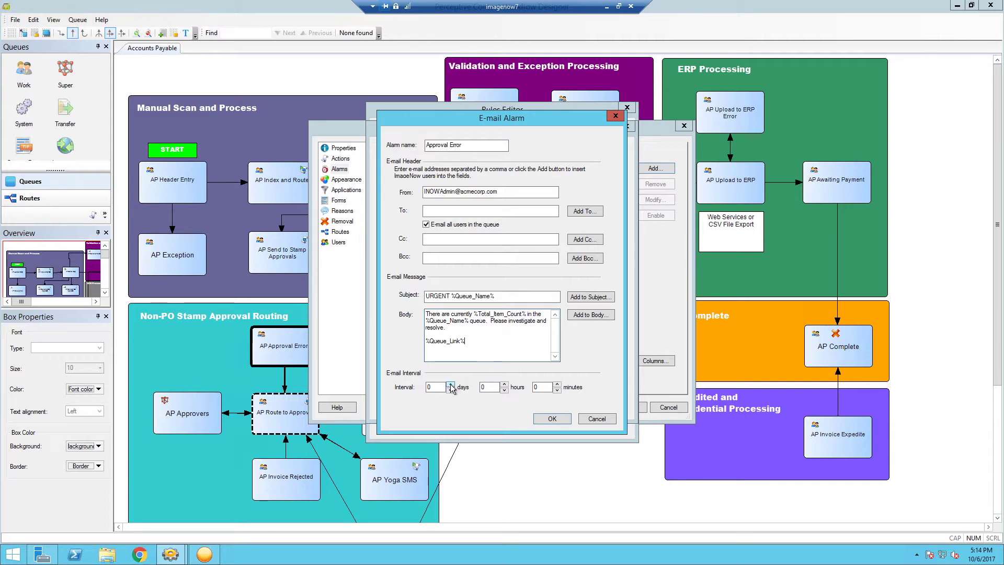
left_click(450, 384)
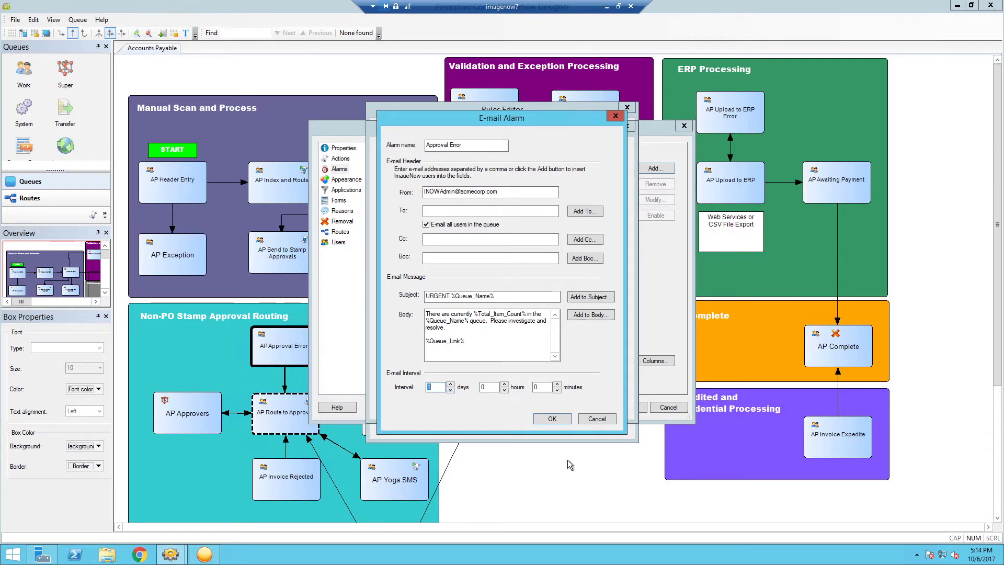
- Save the e-mail action, statement and rule, then assign the Approval Error rule to the alarm
left_click(553, 419)
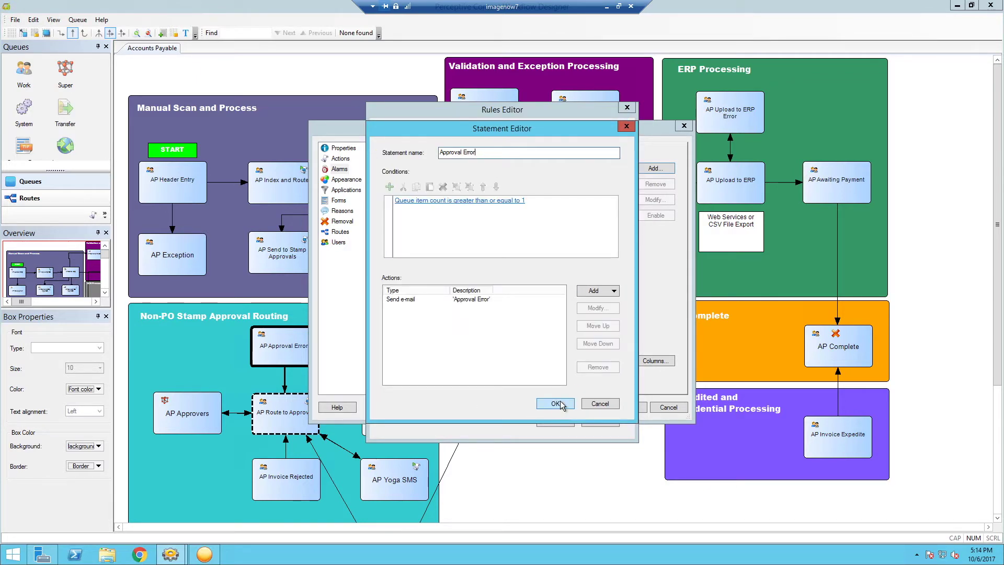
left_click(558, 404)
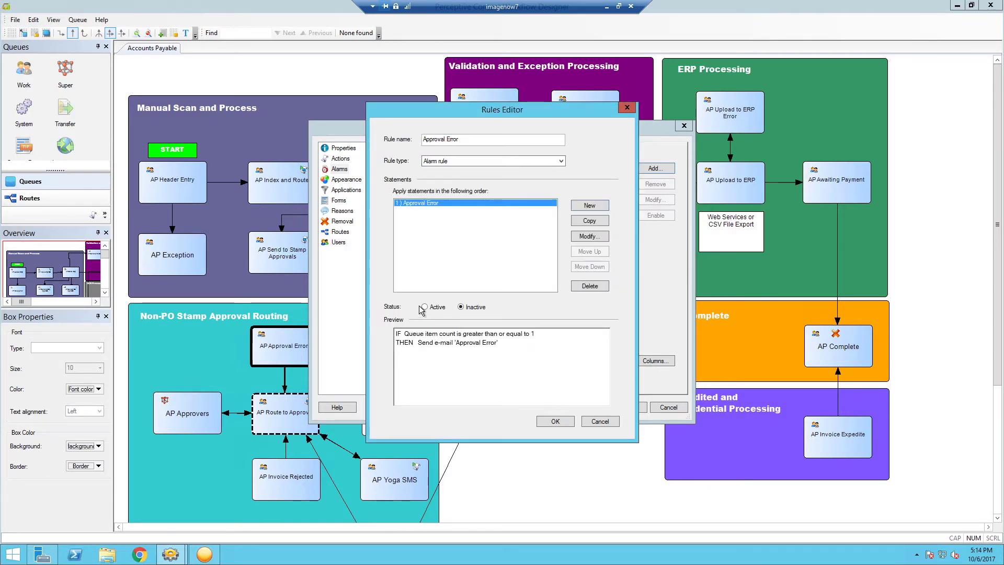
left_click(558, 423)
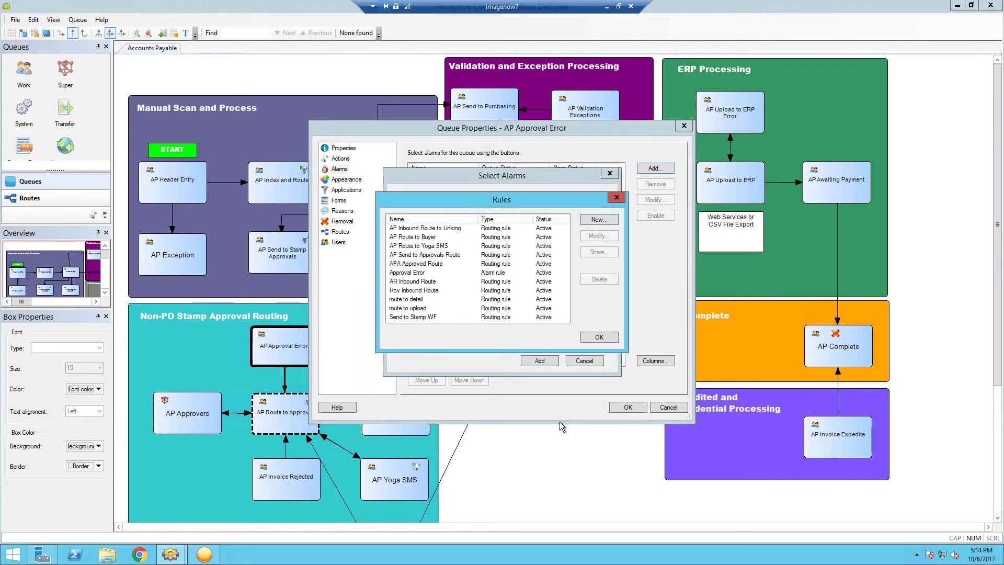
left_click(600, 338)
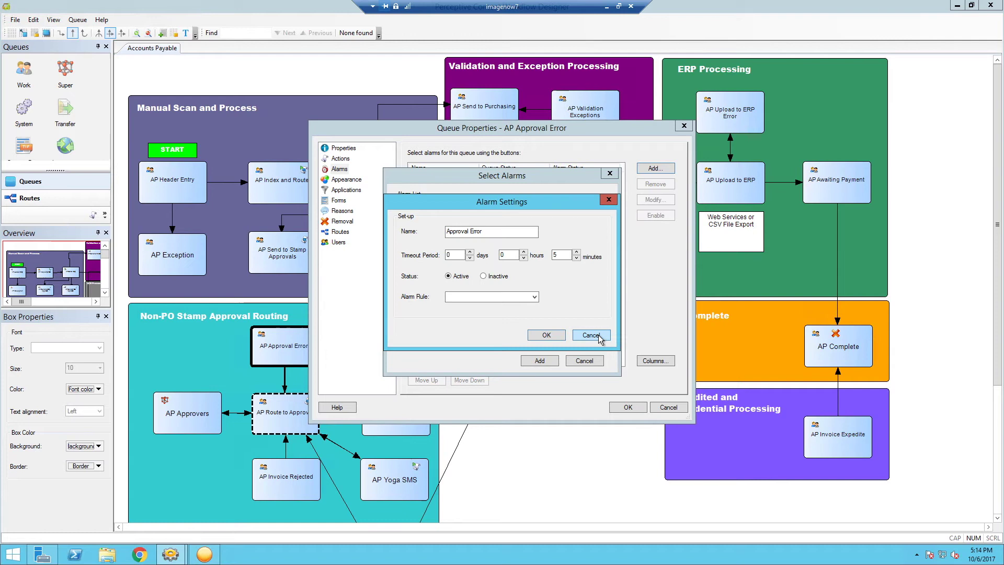
left_click(534, 299)
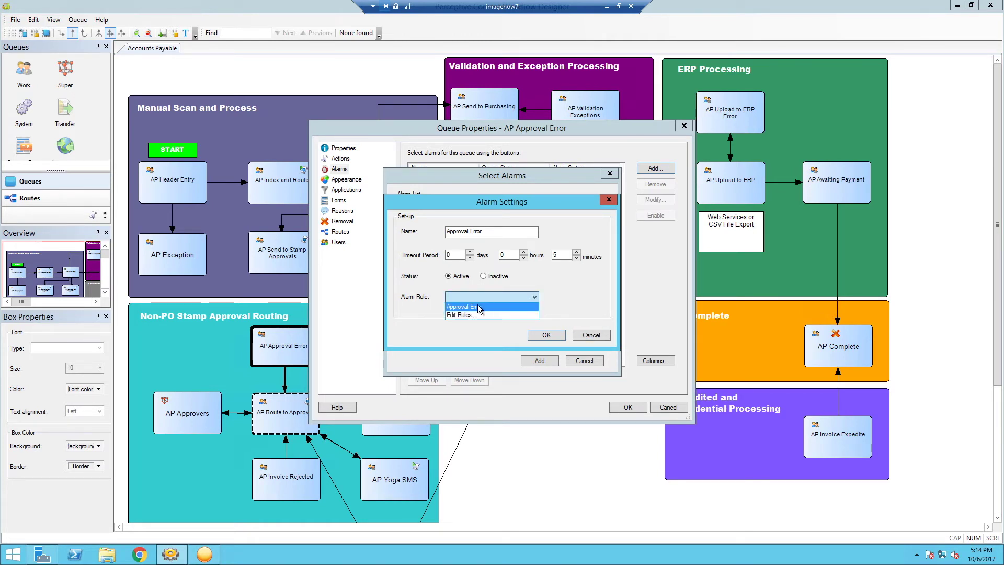
left_click(479, 307)
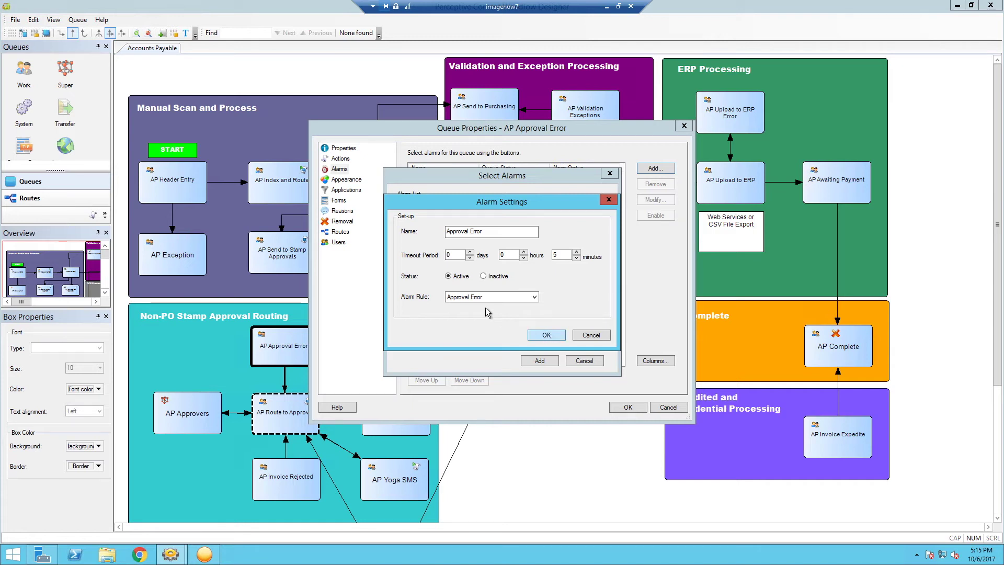
- Save the Approval Error alarm, attach it to the AP Approval Error queue, and confirm the queue properties
left_click(546, 335)
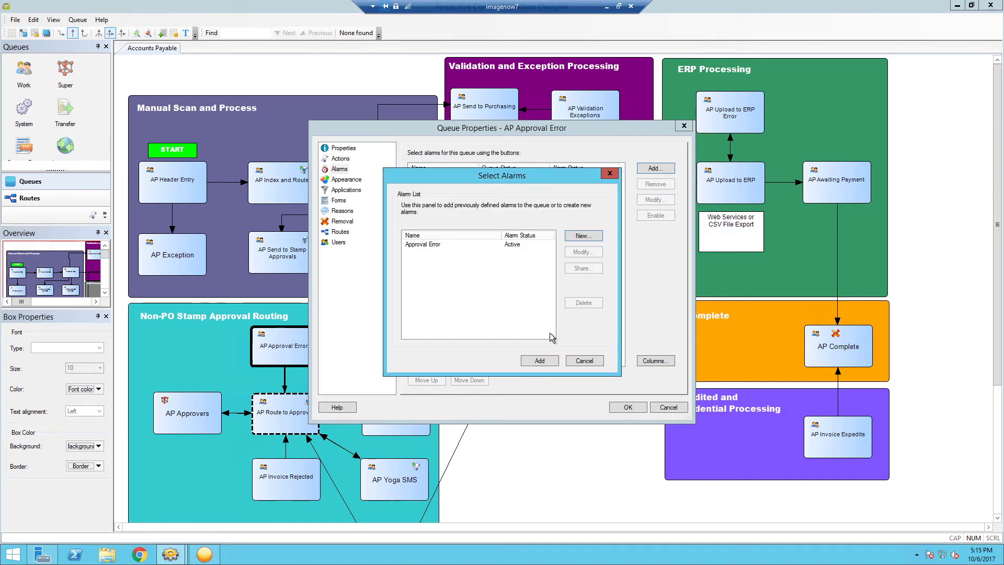
left_click(518, 246)
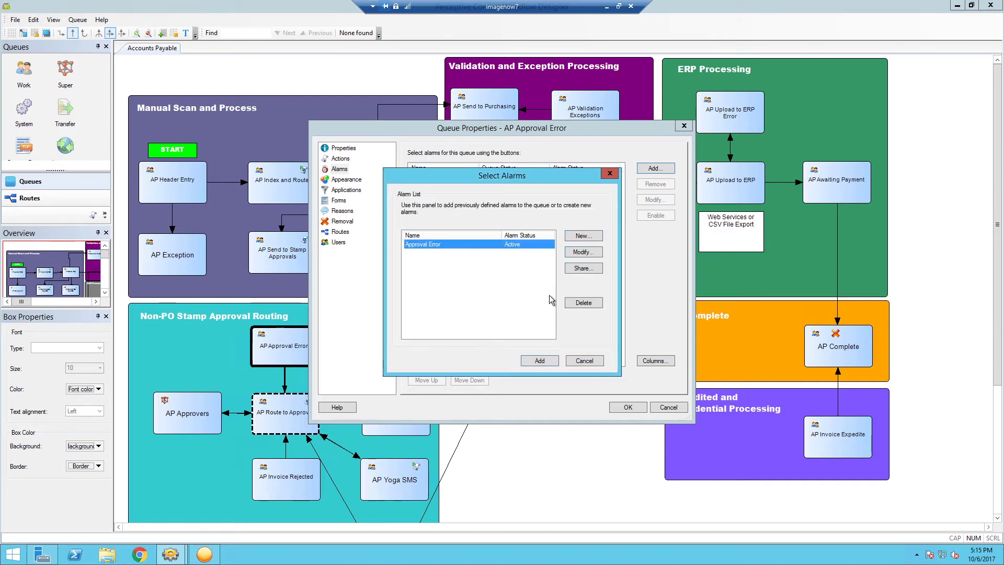
left_click(547, 361)
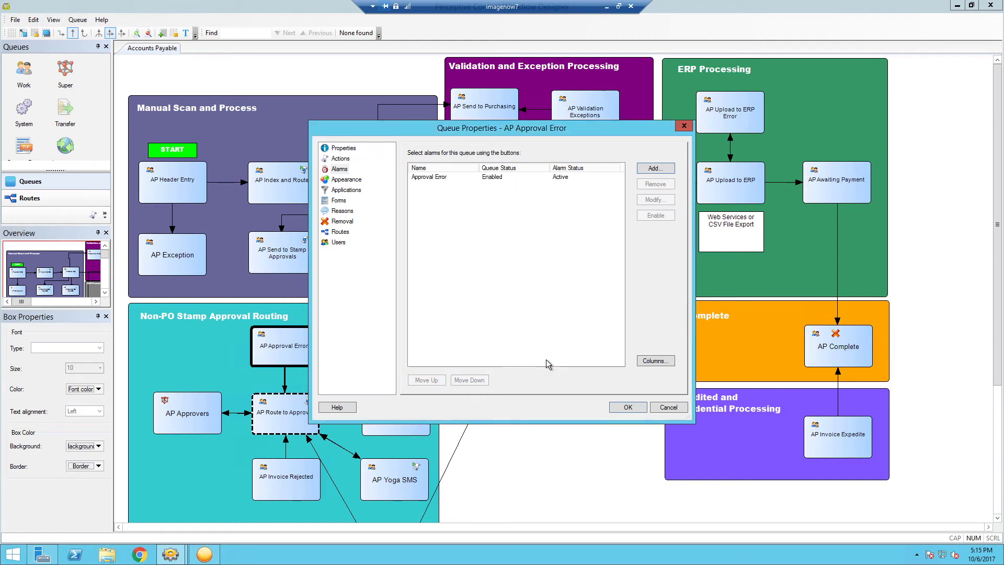
left_click(506, 177)
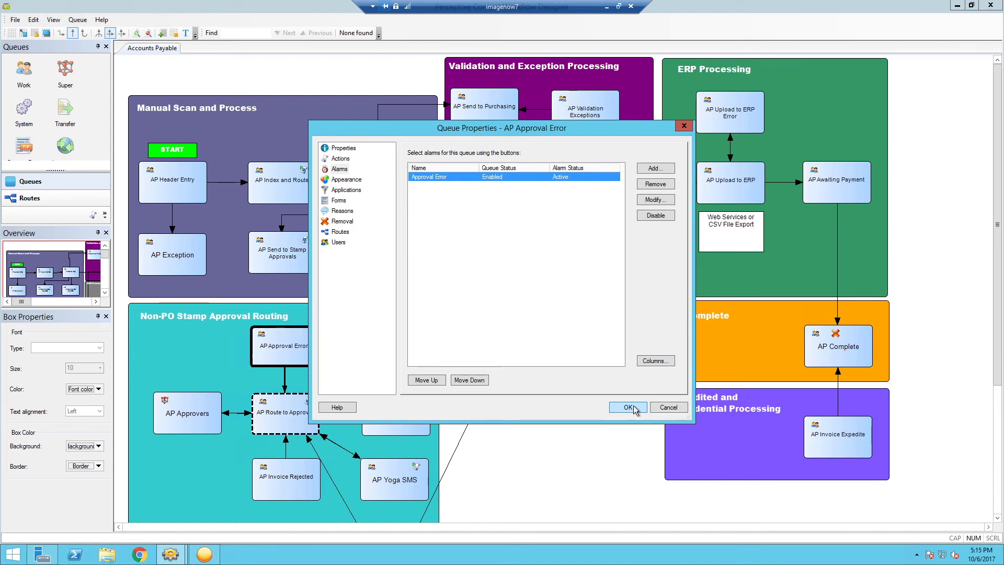
left_click(628, 407)
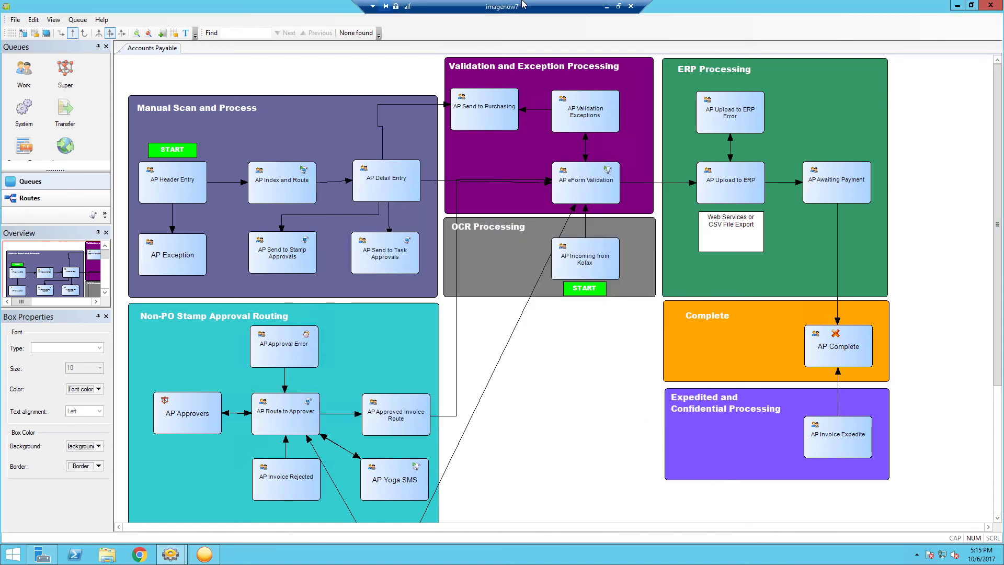